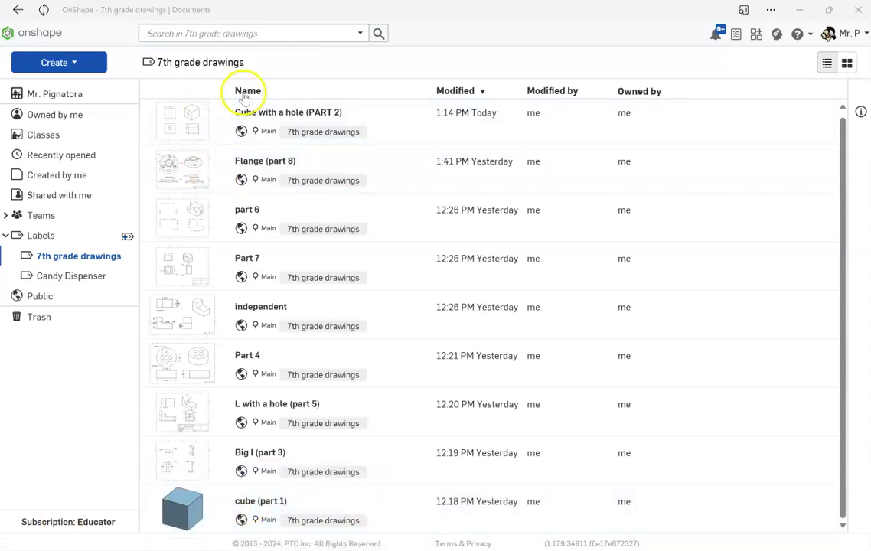
# Open the Part 1 assignment of class 7-1 P1 23-24, examine its details and return to the class list
pyautogui.click(48, 135)
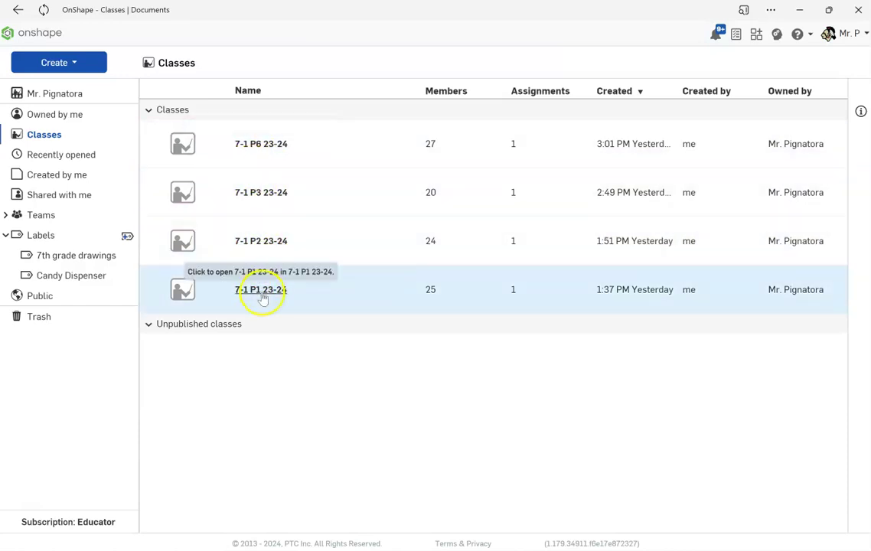
pyautogui.click(260, 291)
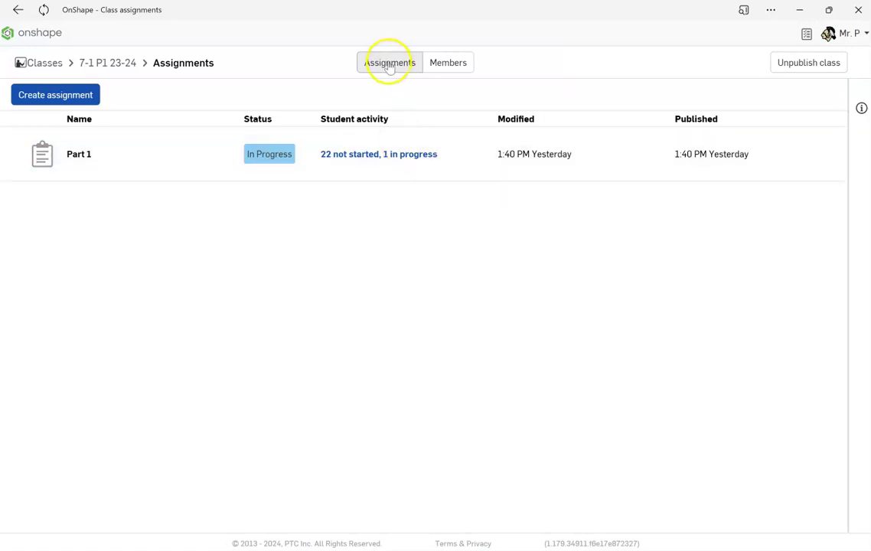
pyautogui.click(75, 163)
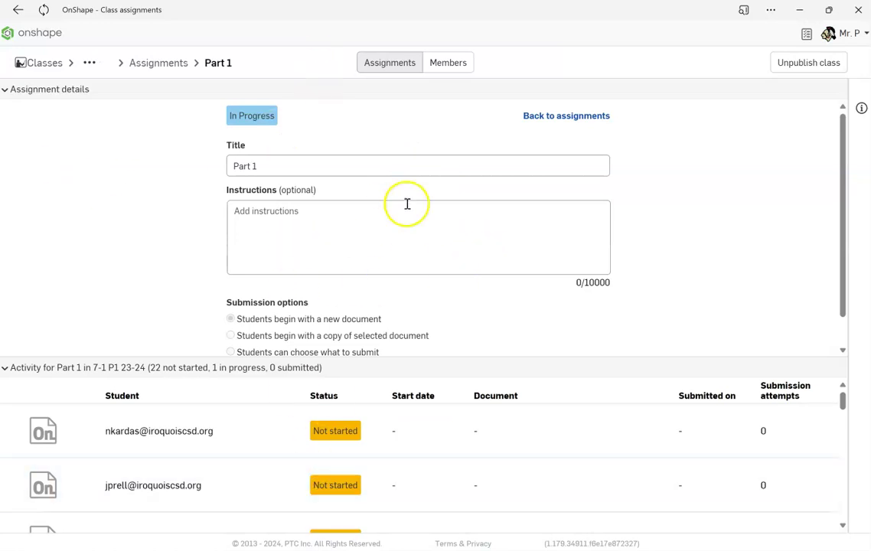
pyautogui.scroll(-5, 270, 443)
pyautogui.scroll(5, 270, 442)
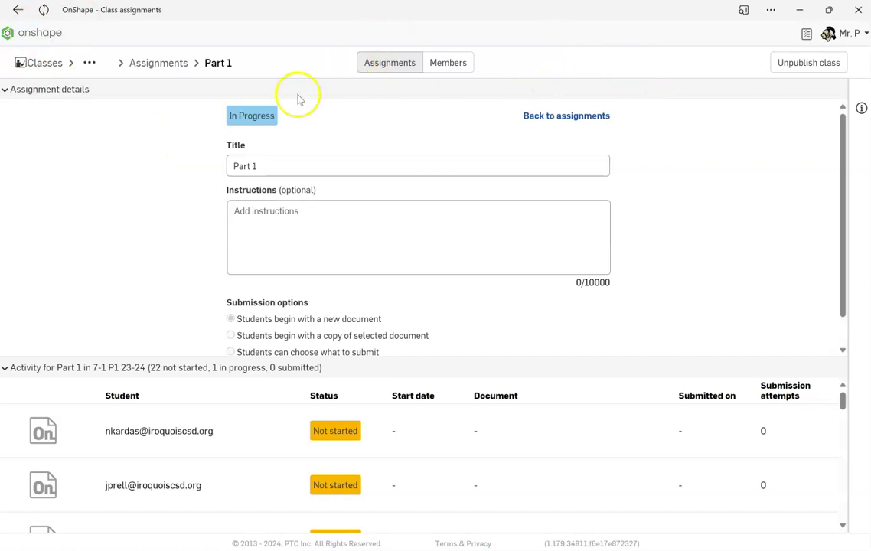
pyautogui.click(32, 63)
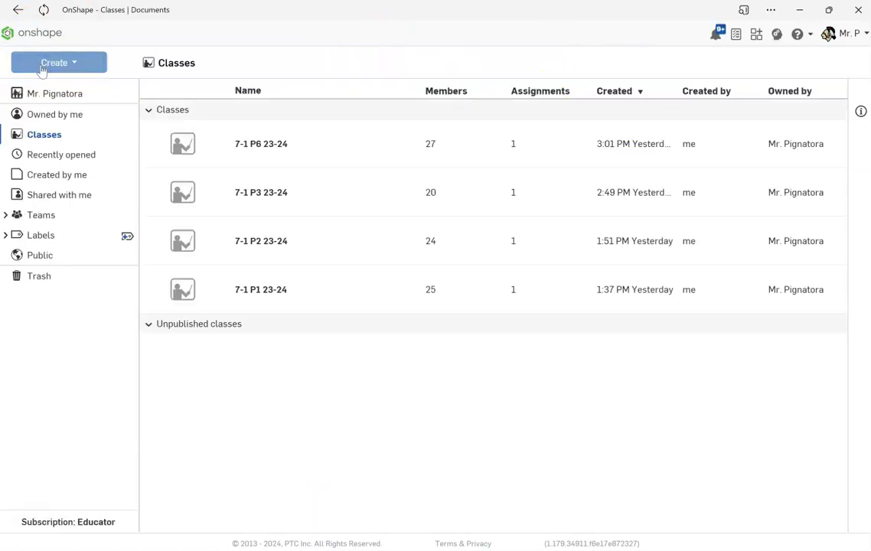
# Create a new document named "part 1"
pyautogui.click(42, 66)
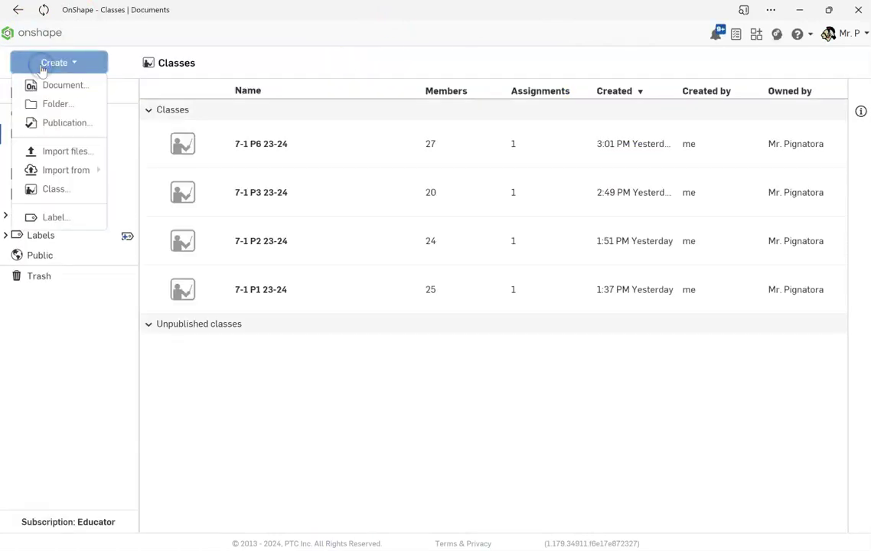
pyautogui.click(54, 88)
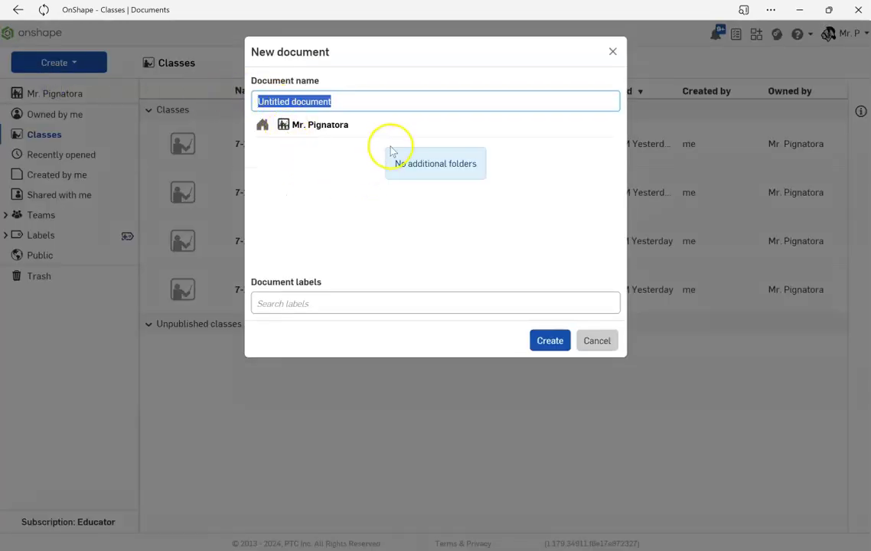
pyautogui.write('part 1')
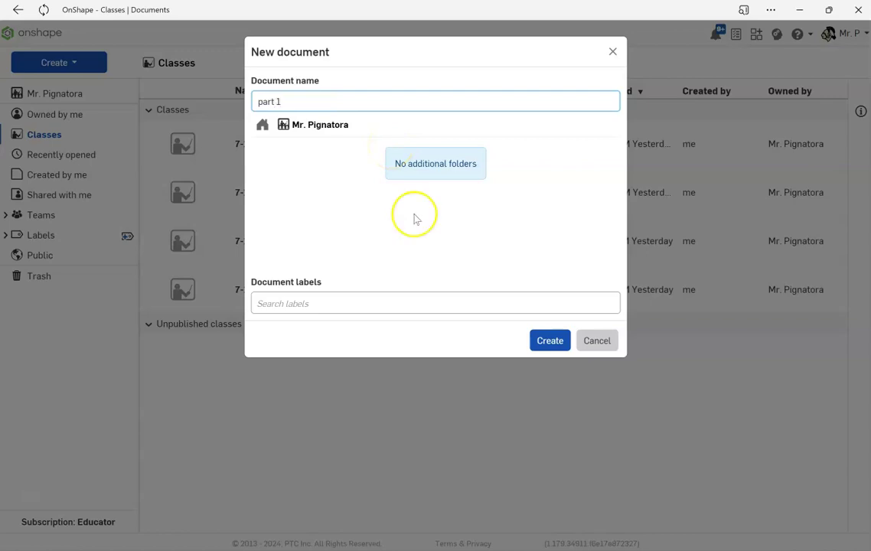
pyautogui.press('Return')
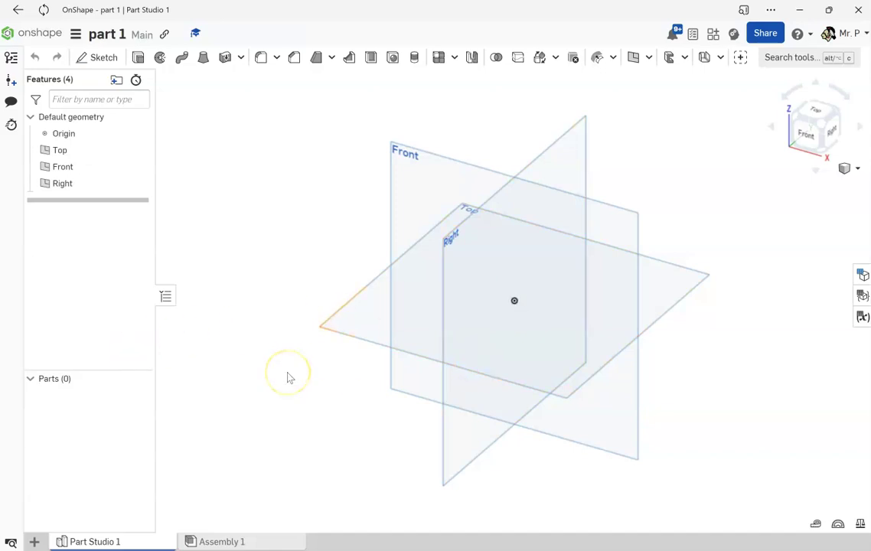
# Start a new sketch on the Front plane
pyautogui.click(442, 182)
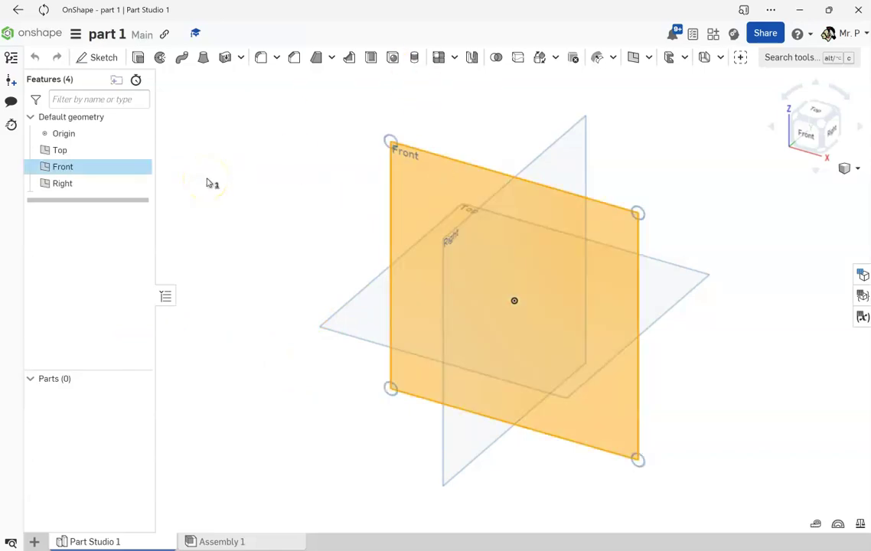
pyautogui.click(97, 59)
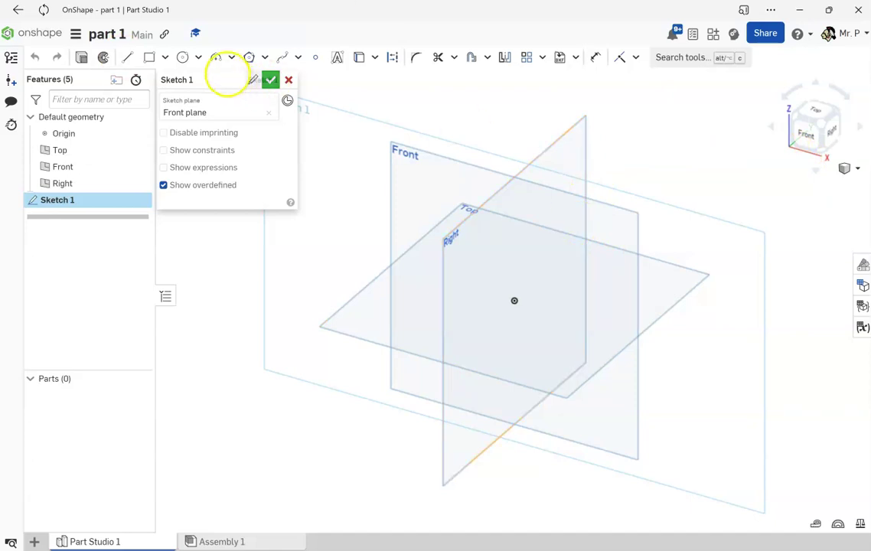
pyautogui.moveTo(212, 81)
pyautogui.mouseDown()
pyautogui.moveTo(127, 269)
pyautogui.moveTo(81, 304)
pyautogui.moveTo(78, 264)
pyautogui.mouseUp()
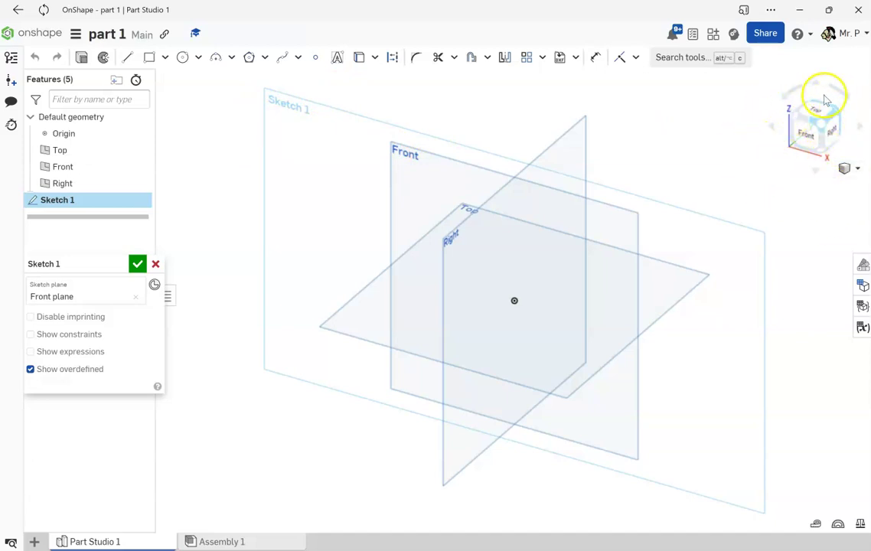
pyautogui.click(804, 132)
pyautogui.click(801, 139)
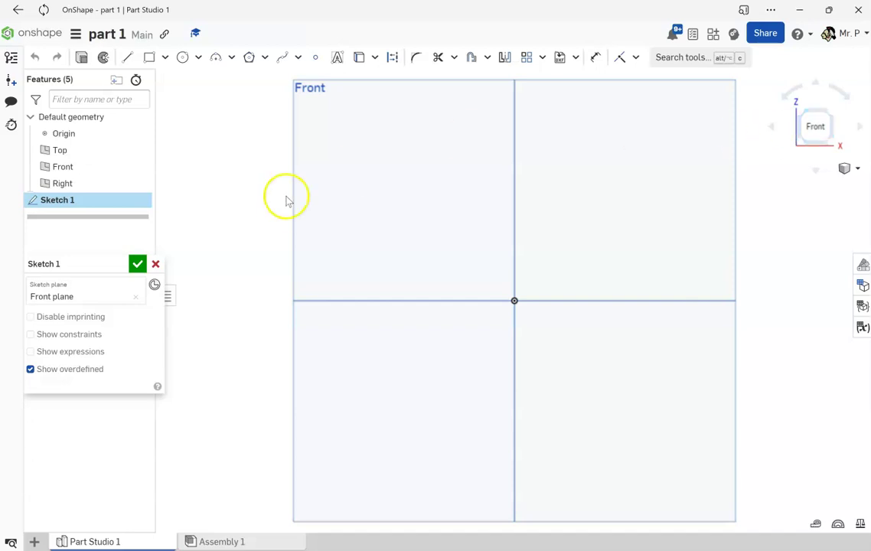
# Sketch a center point rectangle about 3.25 in wide and 2.75 in high, centered on the origin
pyautogui.click(165, 59)
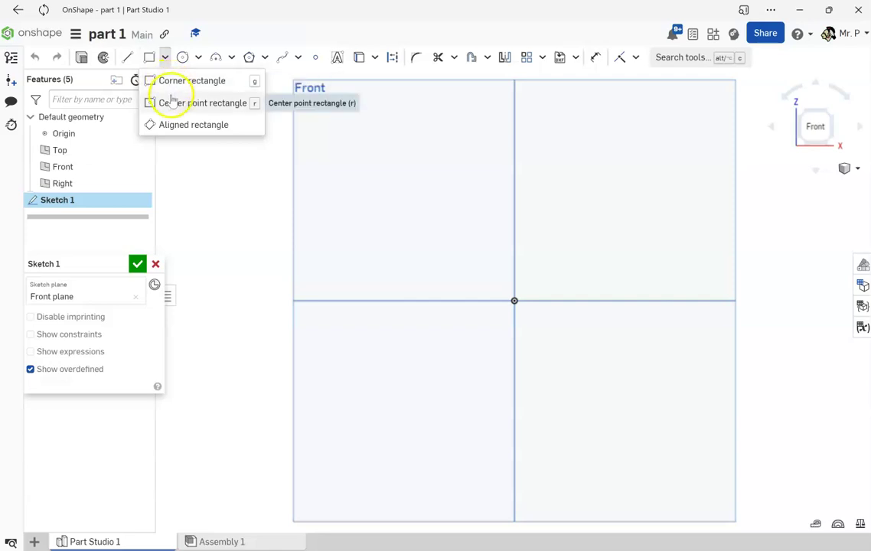
pyautogui.click(214, 177)
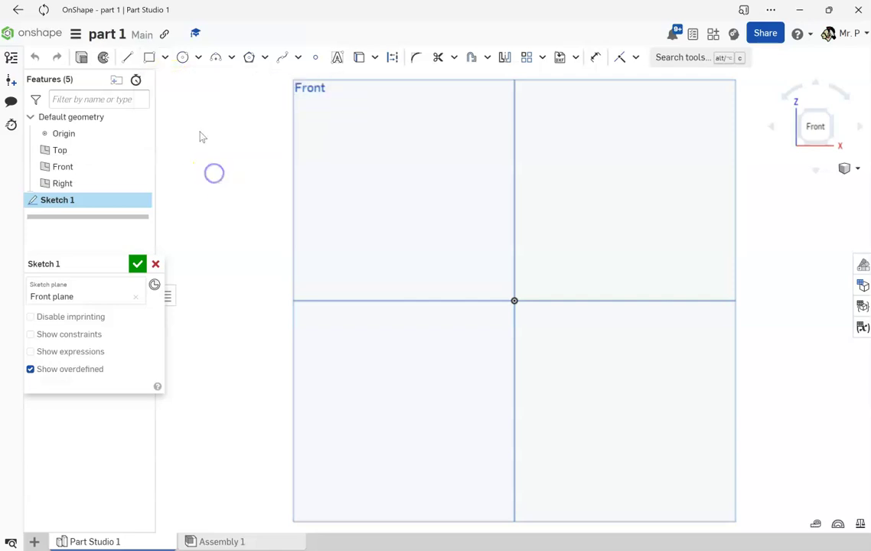
pyautogui.click(166, 58)
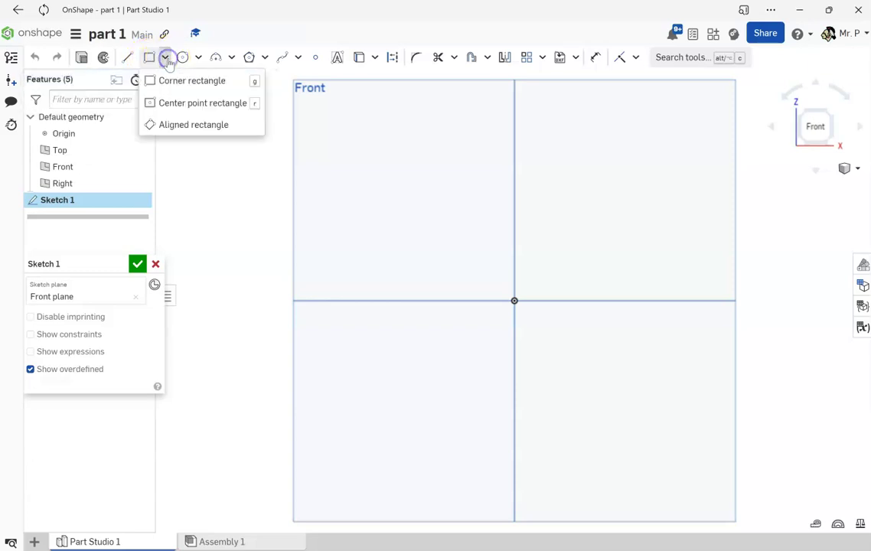
pyautogui.click(183, 104)
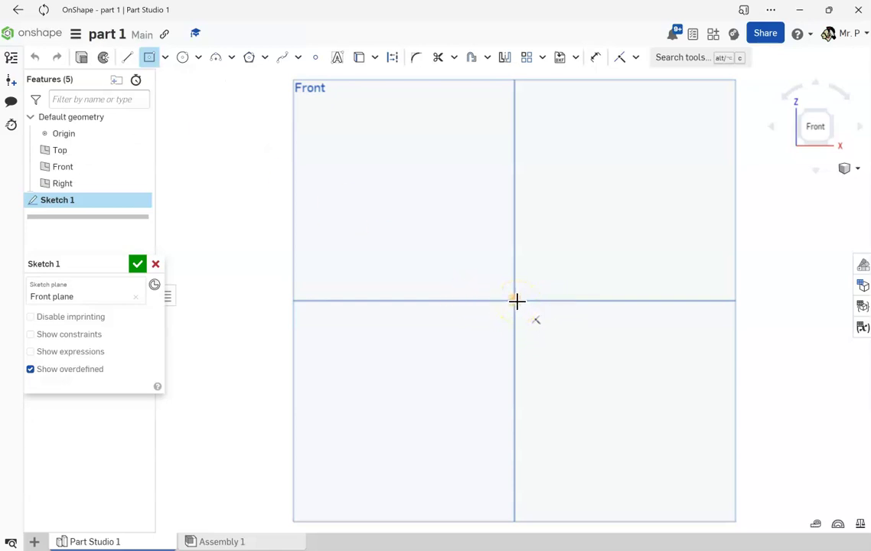
pyautogui.click(515, 301)
pyautogui.click(395, 200)
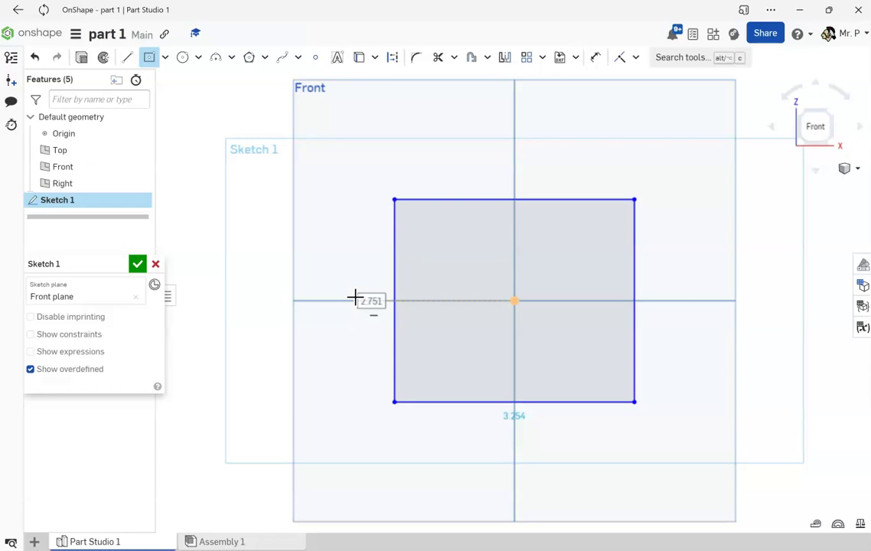
# Set both the height and the width of the rectangle to 4 in
pyautogui.doubleClick(355, 296)
pyautogui.press('Escape')
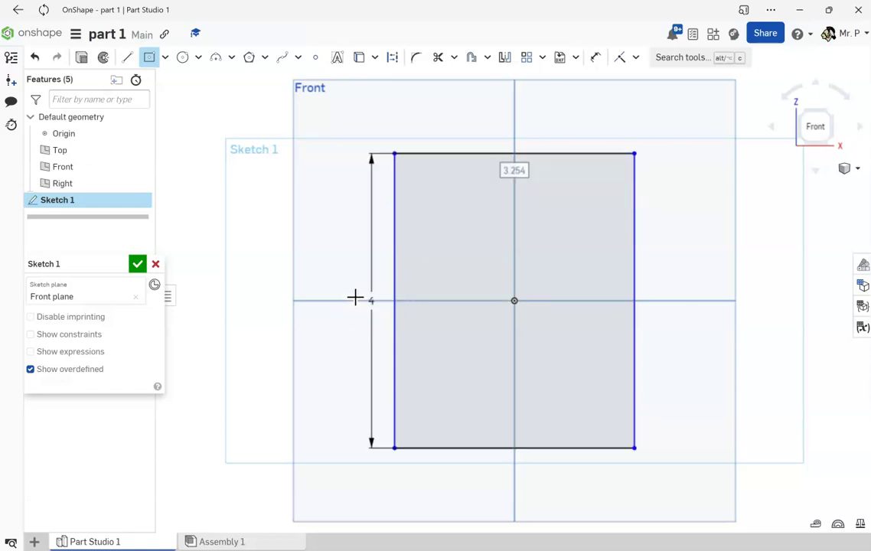
pyautogui.write('4')
pyautogui.press('Return')
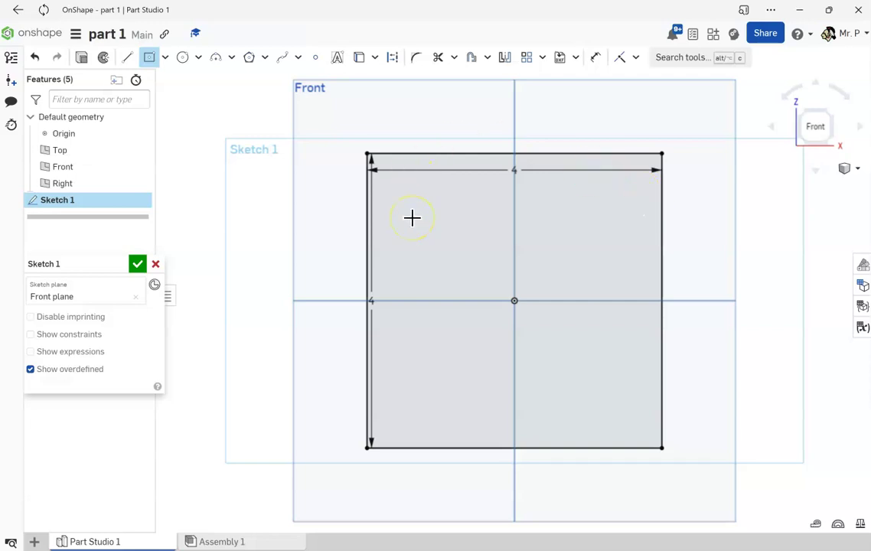
# Extrude the square sketch as a new solid with a blind depth of 4 in, symmetric about the sketch plane
pyautogui.click(846, 172)
pyautogui.click(845, 172)
pyautogui.click(845, 172)
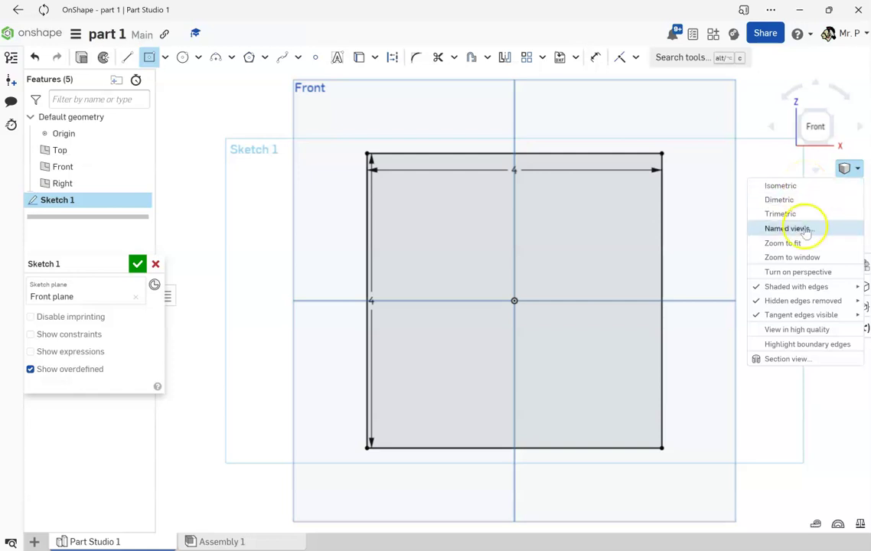
pyautogui.click(780, 186)
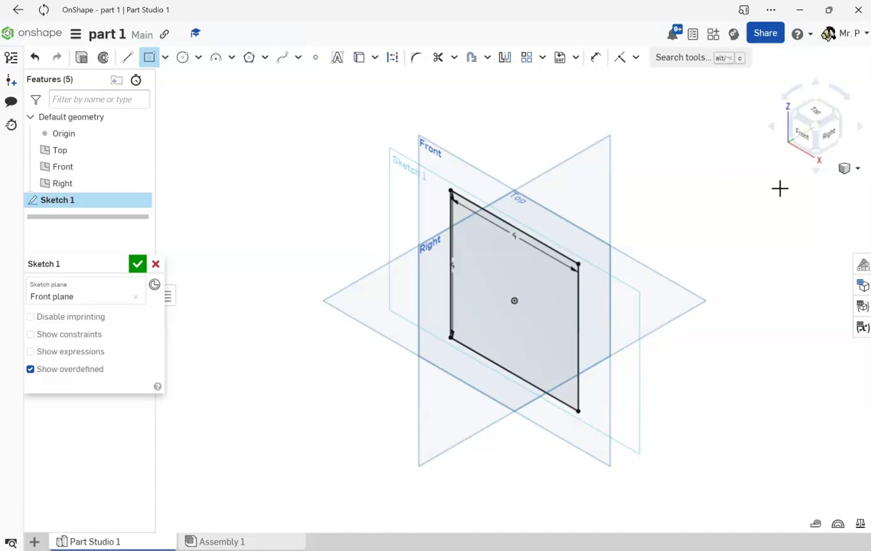
pyautogui.moveTo(84, 264)
pyautogui.mouseDown()
pyautogui.moveTo(235, 109)
pyautogui.moveTo(216, 80)
pyautogui.mouseUp()
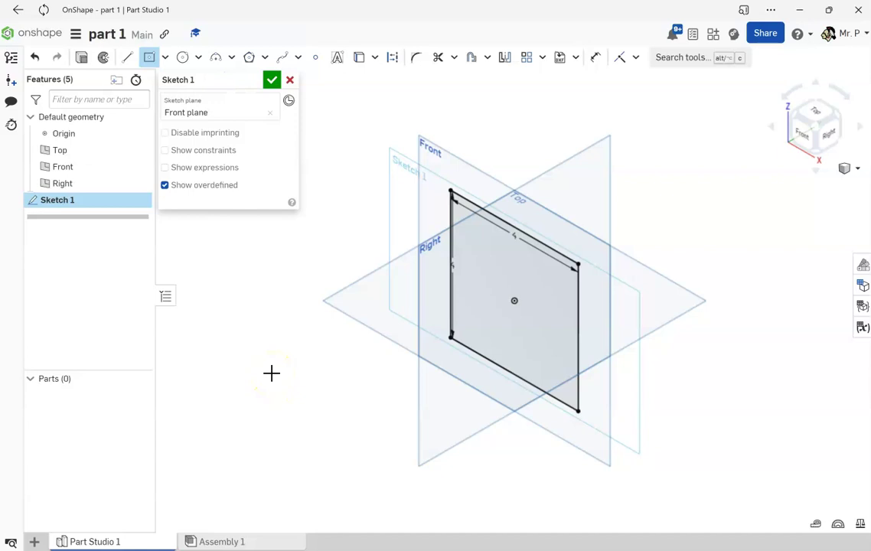
pyautogui.click(81, 58)
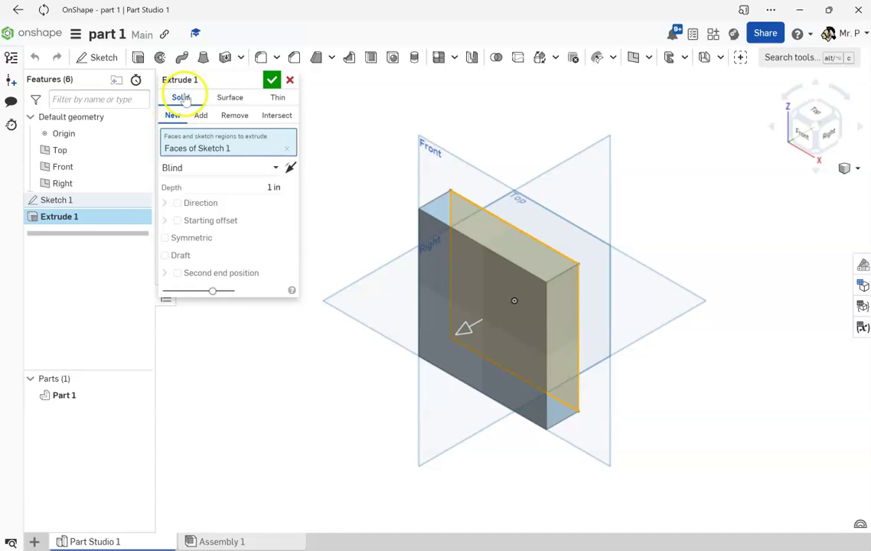
pyautogui.click(196, 187)
pyautogui.write('4')
pyautogui.press('Return')
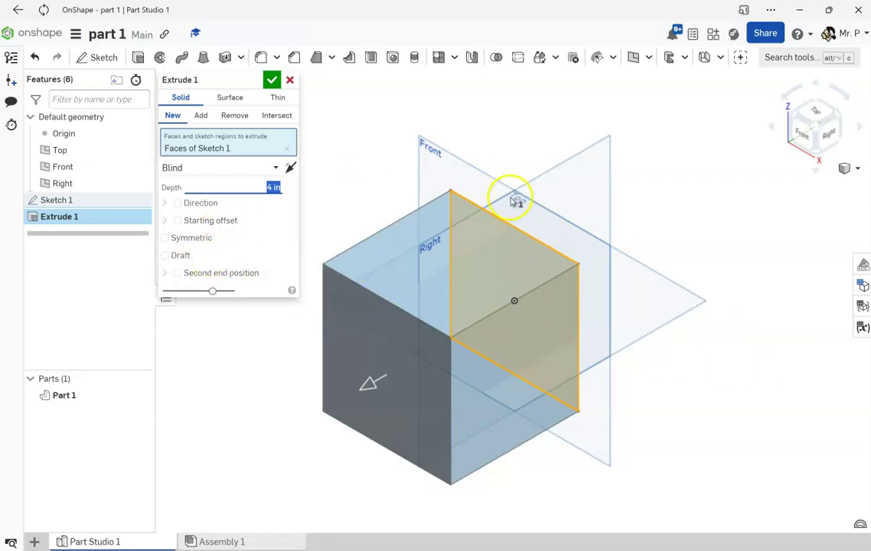
pyautogui.click(165, 239)
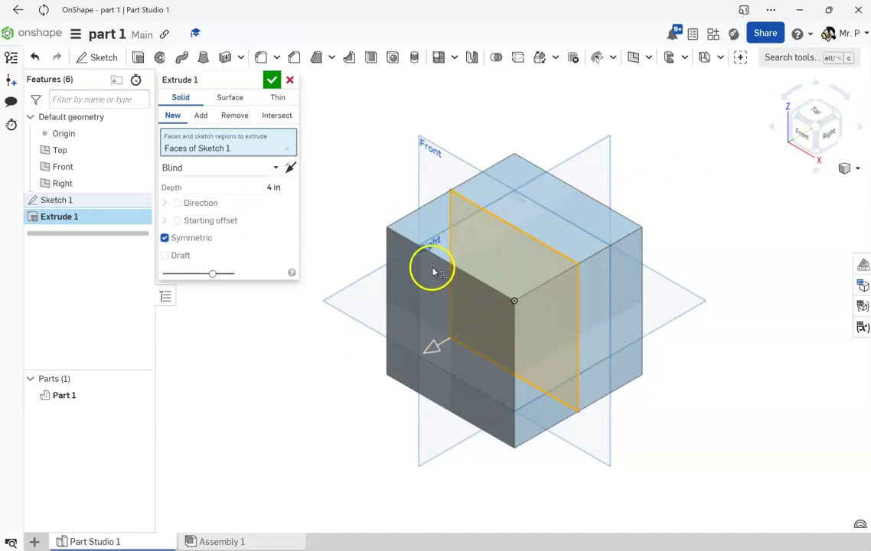
pyautogui.click(273, 81)
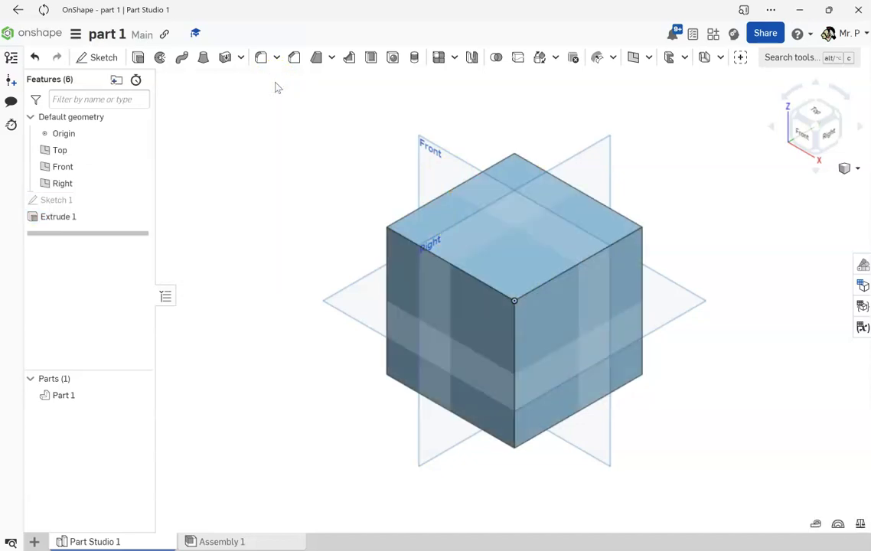